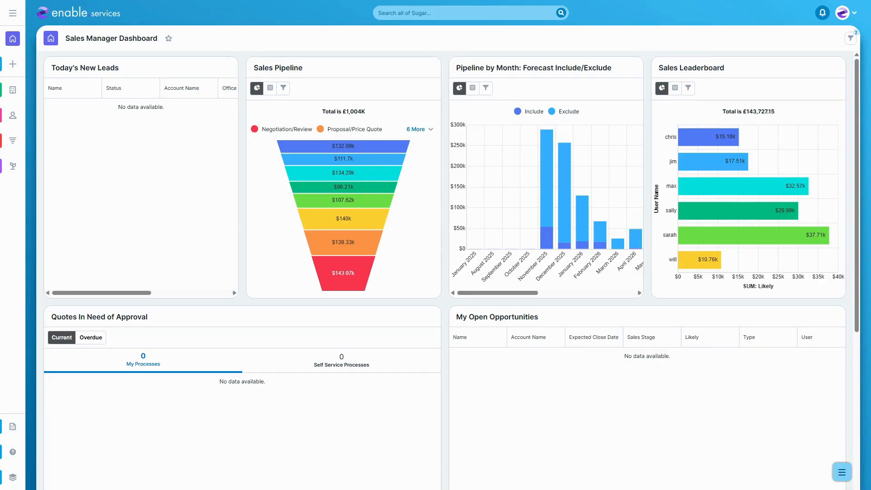
Step: Open the contact record for the Director Sales at International Art Inc and move its Opportunities subpanel above Calls
left_click(11, 118)
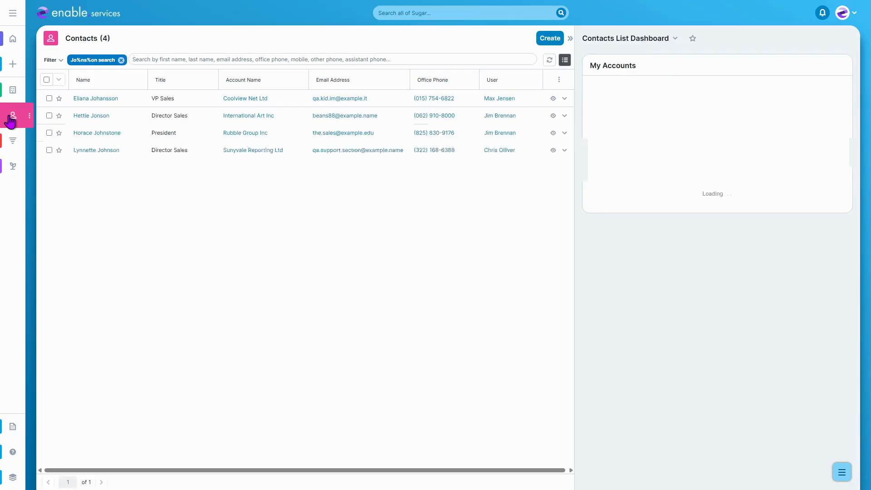
left_click(91, 117)
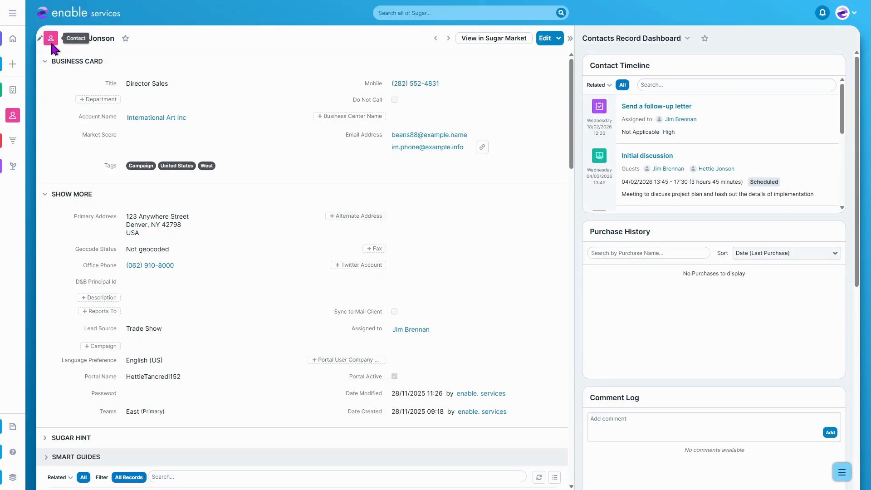
scroll(287, 233, "down", 10)
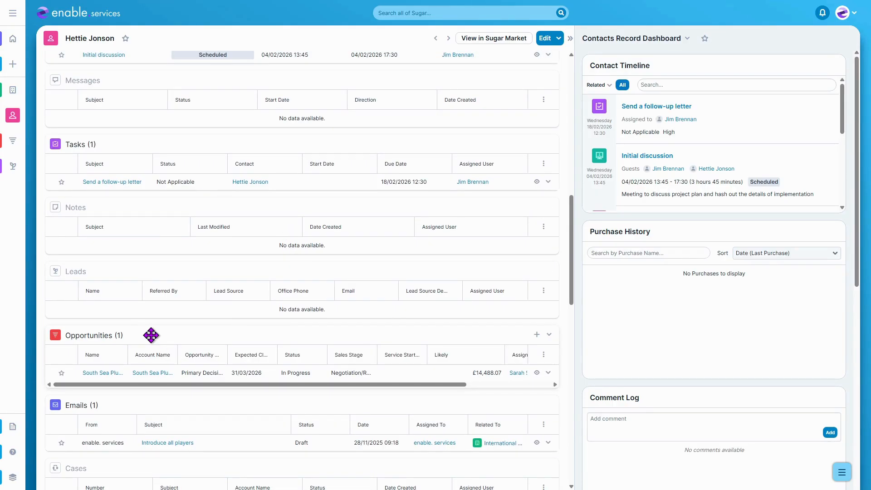
left_click_drag(151, 335, 170, 162)
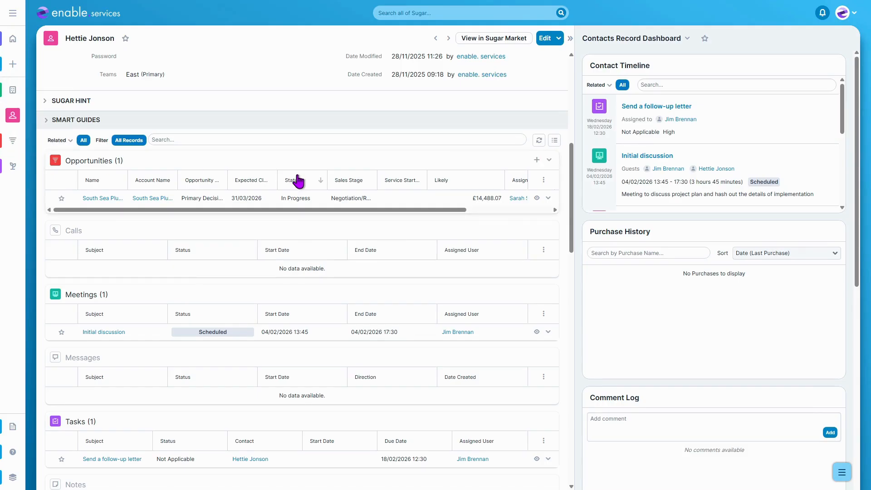
Step: Edit the user profile's advanced settings and reorder the top navigation modules to Calendar, Accounts, Leads, Opportunities, Contacts
left_click(846, 15)
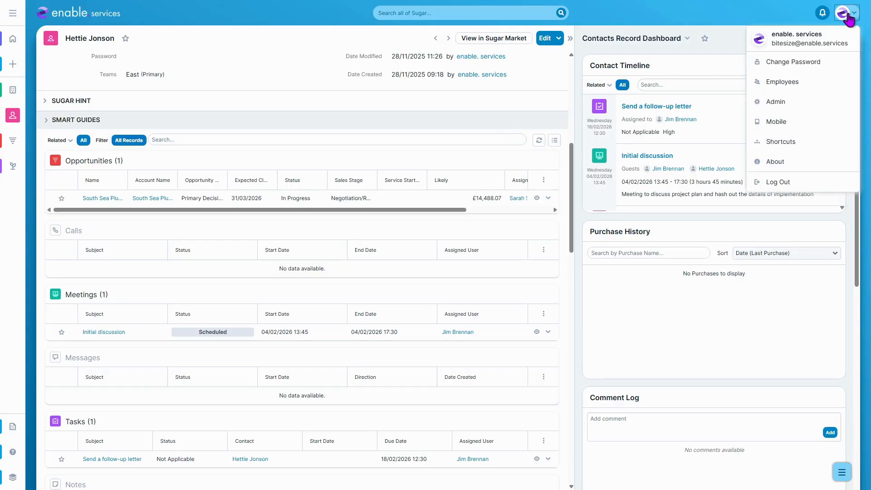
left_click(817, 40)
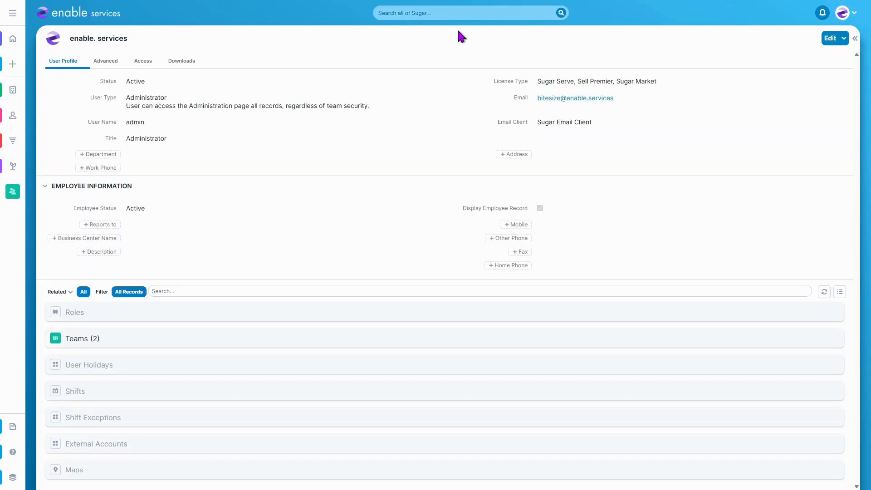
left_click(830, 39)
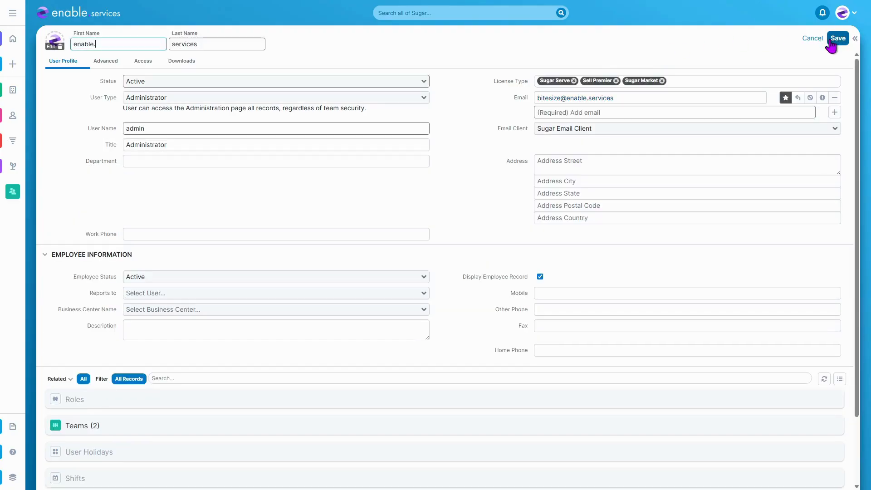
left_click(108, 63)
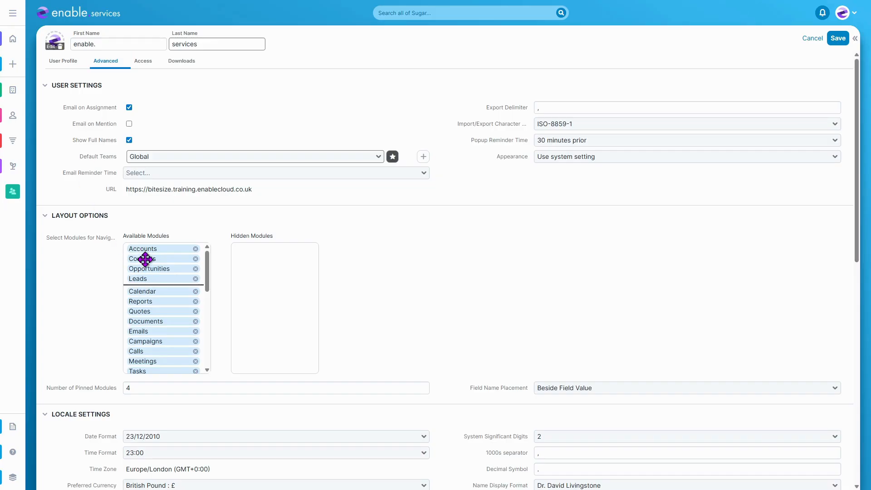
mouse_move(144, 257)
left_mouse_down()
mouse_move(144, 276)
mouse_move(144, 250)
left_mouse_up()
left_click_drag(146, 289, 147, 246)
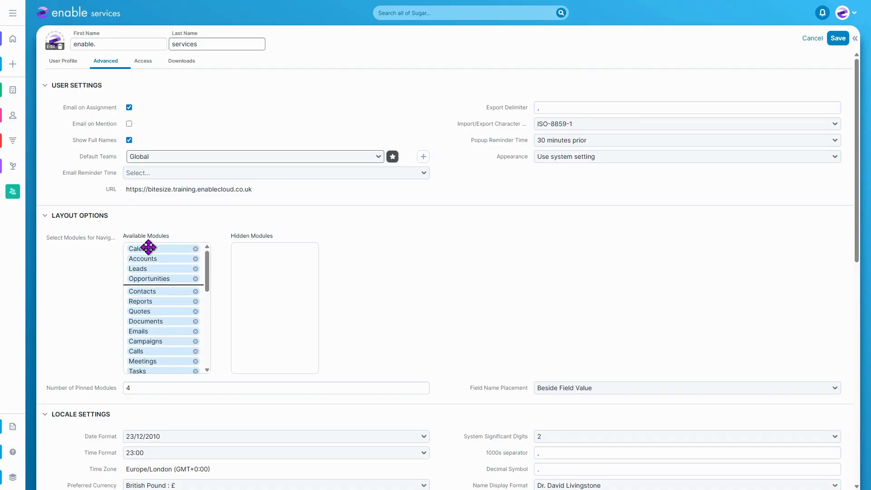
Step: Try 10 and 5 as the number of pinned modules, and settle on 8
left_click(136, 387)
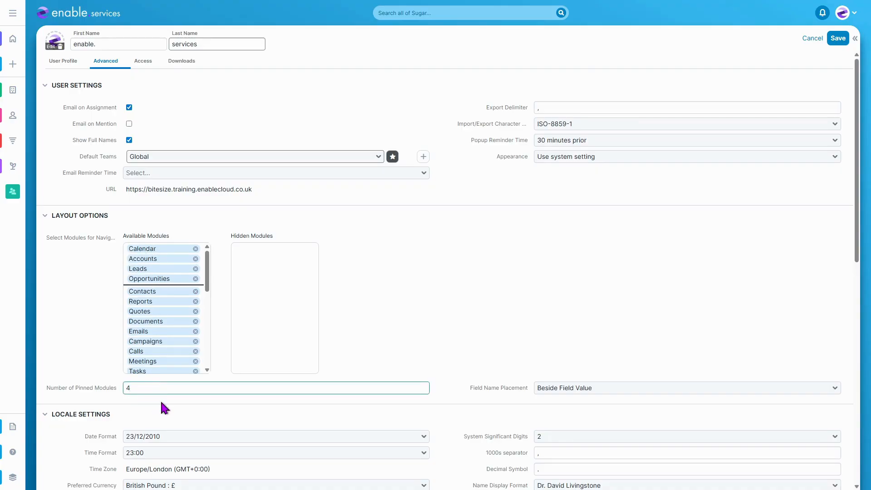
key("BackSpace")
type("10")
key("BackSpace")
key("BackSpace")
type("5")
key("BackSpace")
type("8")
Step: Check the full module list in the expanded navigation, and save the profile changes
left_click(13, 14)
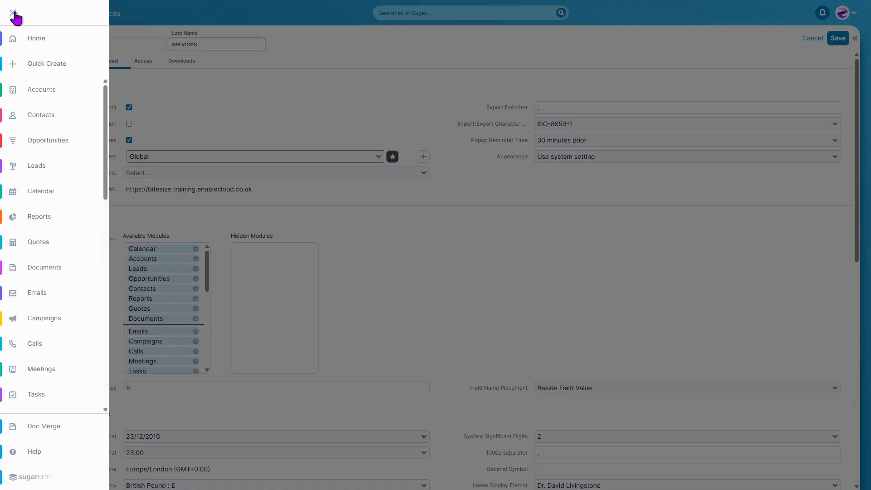
left_click(14, 13)
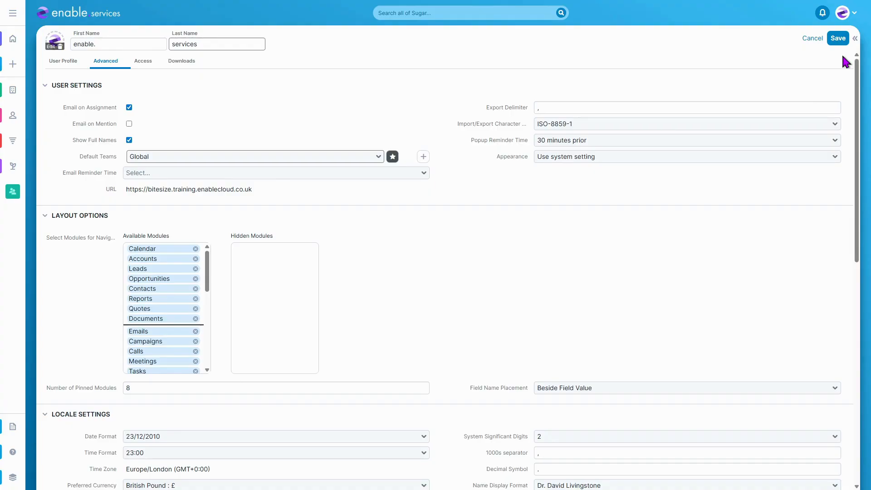
left_click(839, 36)
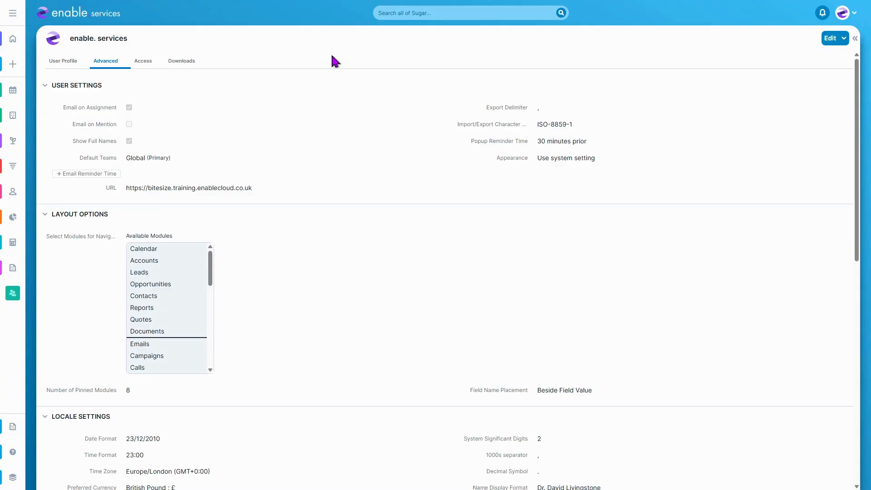
Step: Edit the profile again, setting the popup reminder time to 10 minutes prior and the email reminder time to 15 minutes prior
left_click(828, 39)
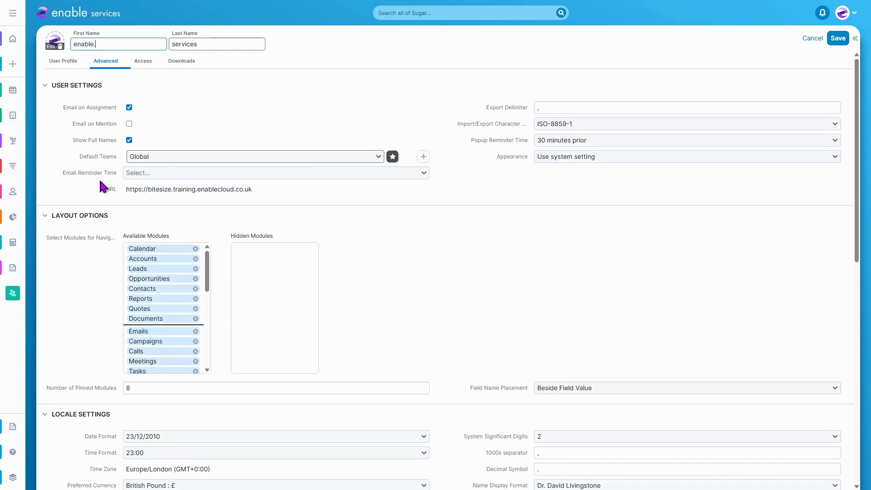
left_click(613, 144)
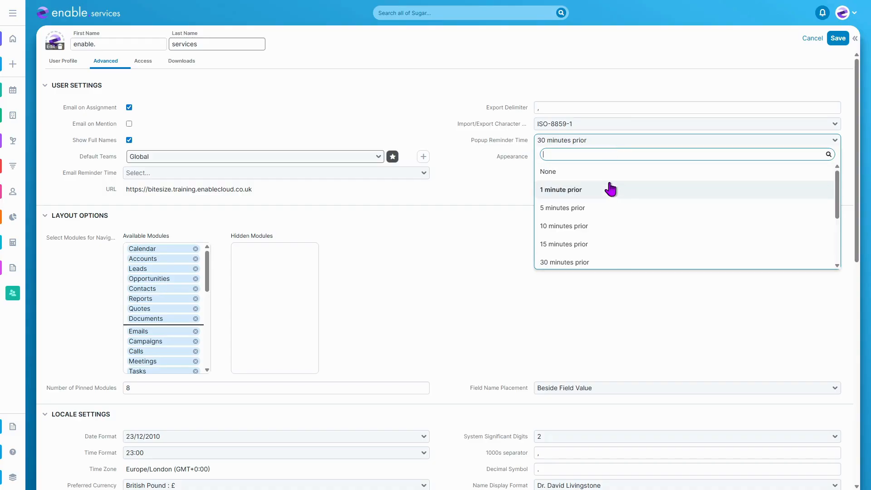
left_click(601, 226)
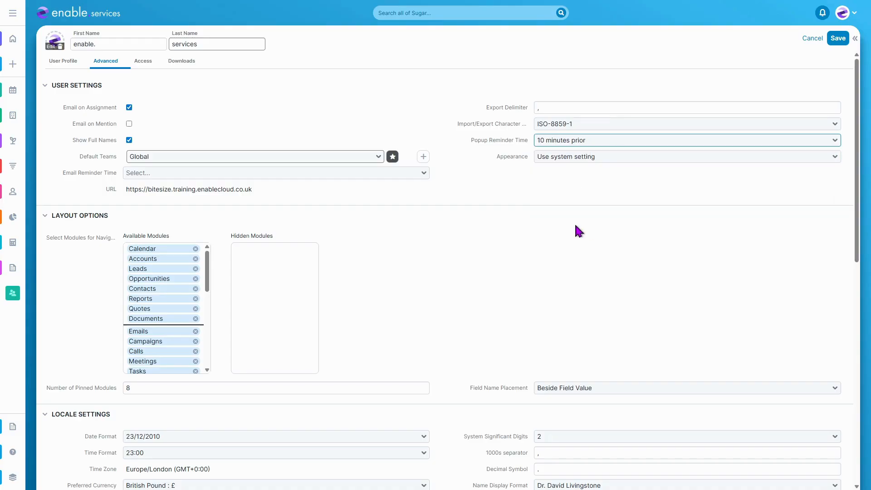
left_click(319, 172)
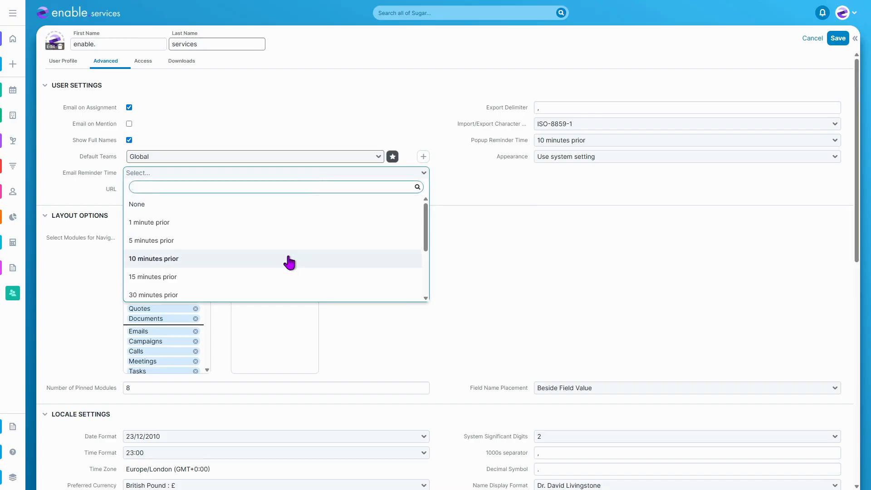
left_click(282, 278)
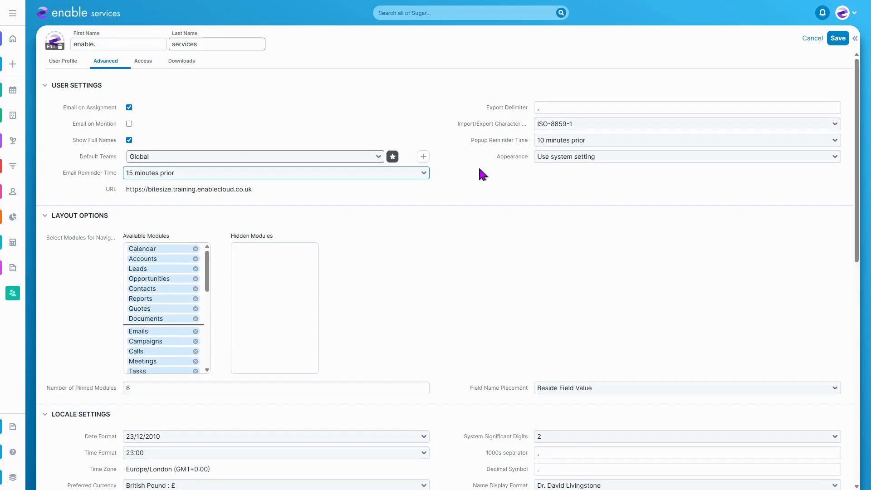
Step: Look at the email reminder time options without changing them, and set the popup reminder time to 5 minutes prior
left_click(412, 177)
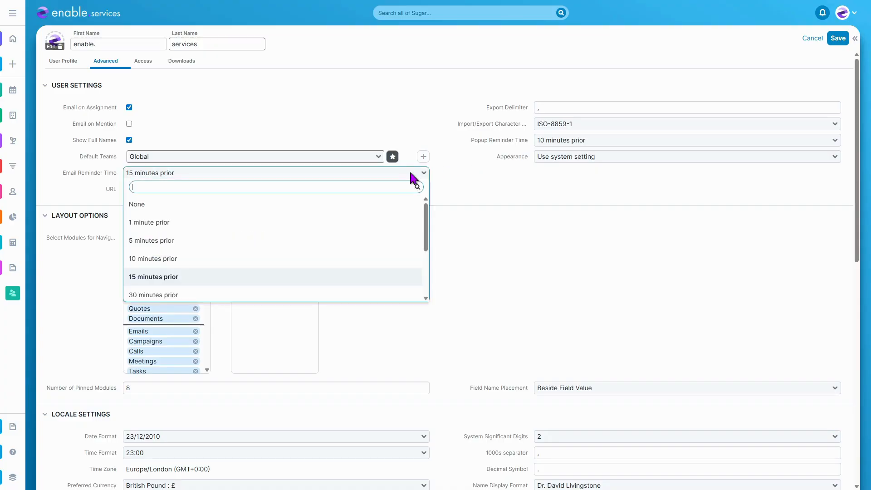
left_click(464, 182)
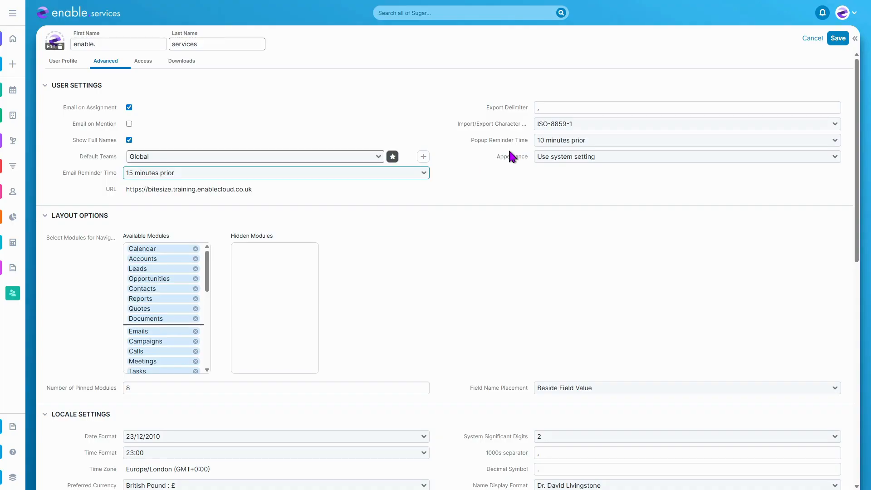
left_click(557, 141)
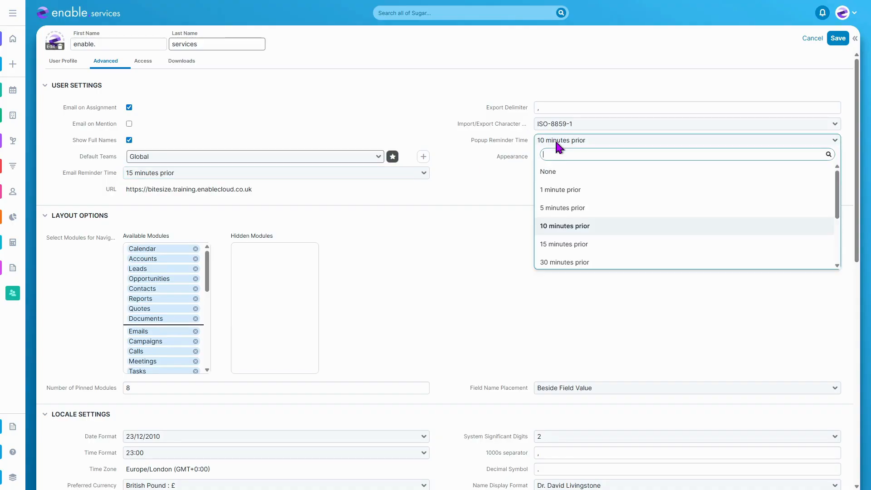
left_click(562, 209)
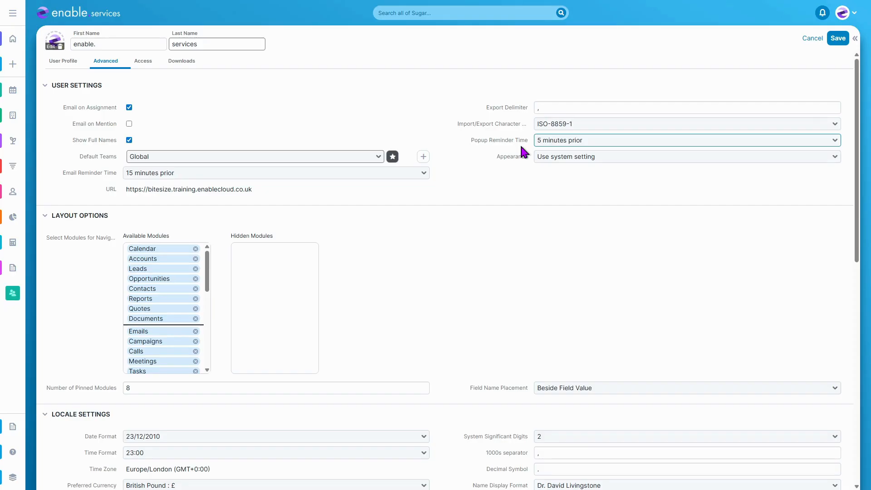
Step: Look through the available email reminder times and set the email reminder time to None
left_click(156, 174)
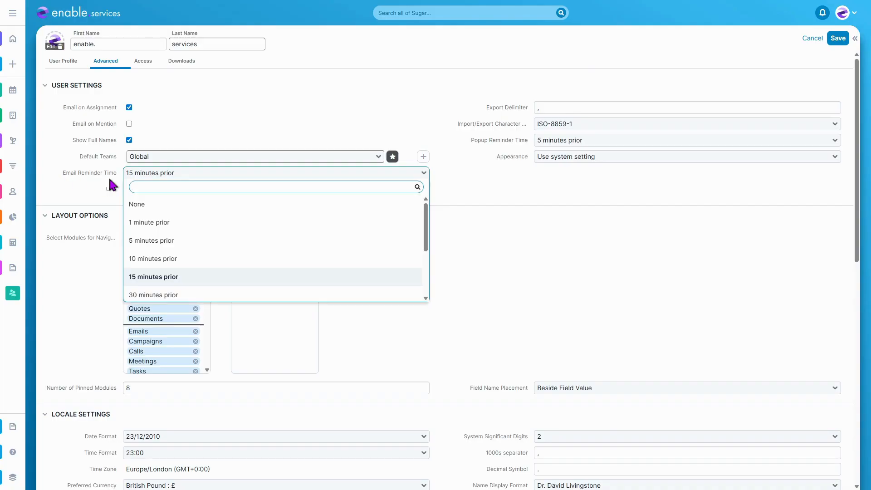
scroll(195, 241, "down", 3)
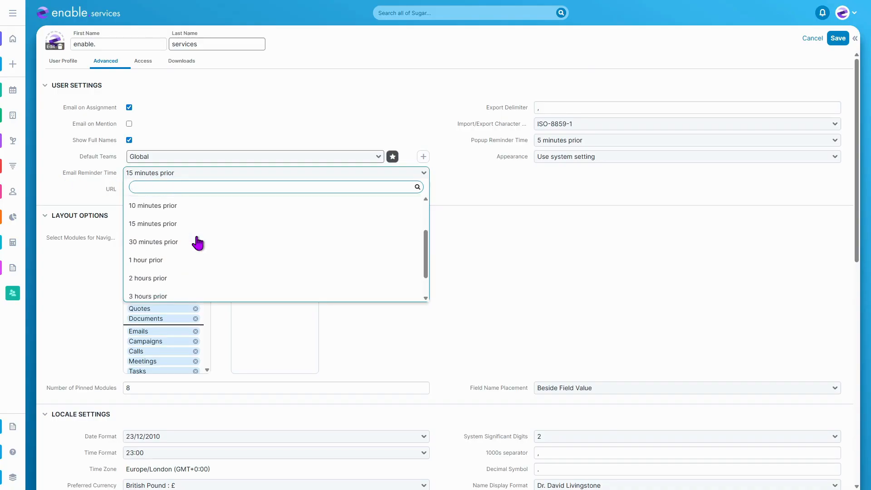
scroll(198, 243, "up", 3)
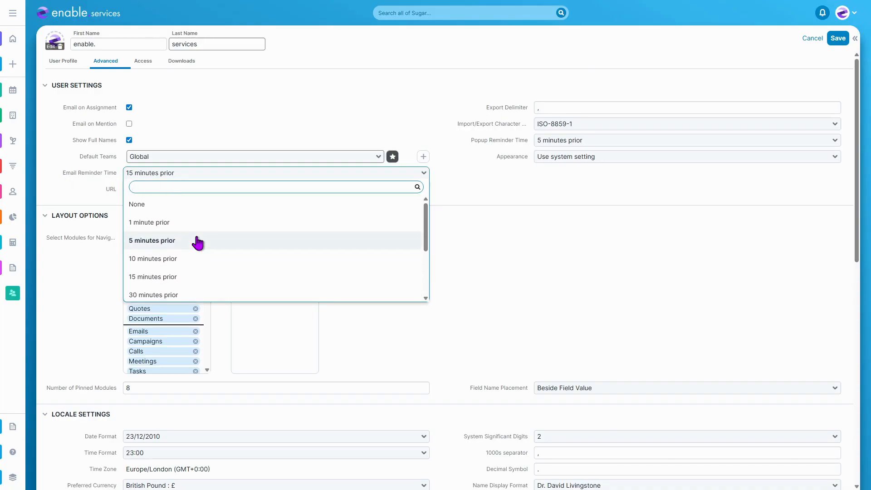
left_click(193, 210)
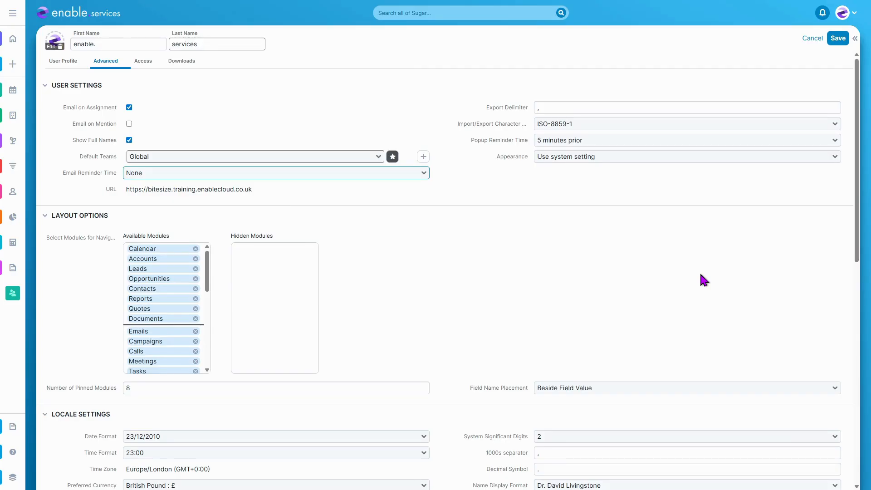
Step: Set the profile's appearance to Dark and save the changes
left_click(602, 156)
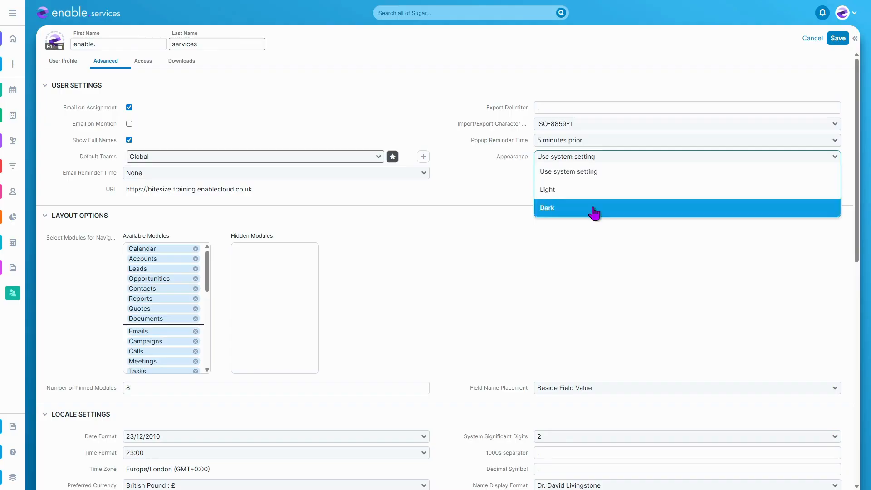
left_click(546, 208)
left_click(839, 39)
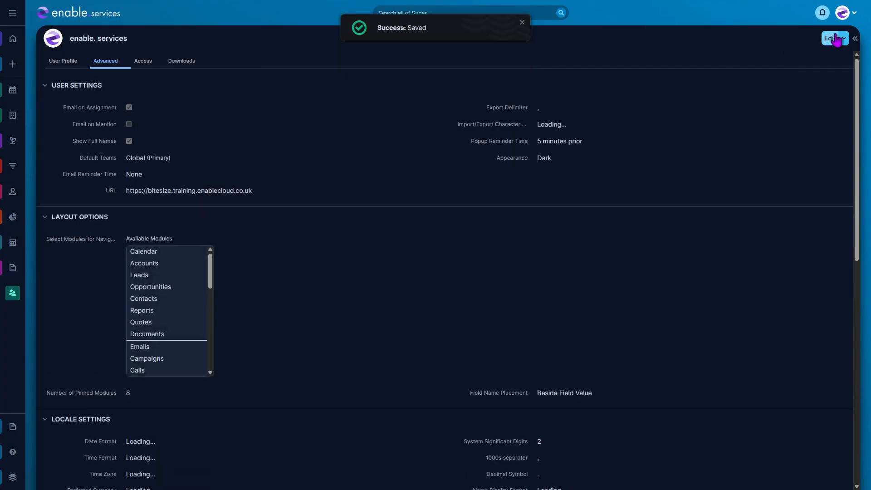
Step: Edit the profile again, set its appearance to Light, and save the changes
left_click(830, 38)
left_click(548, 155)
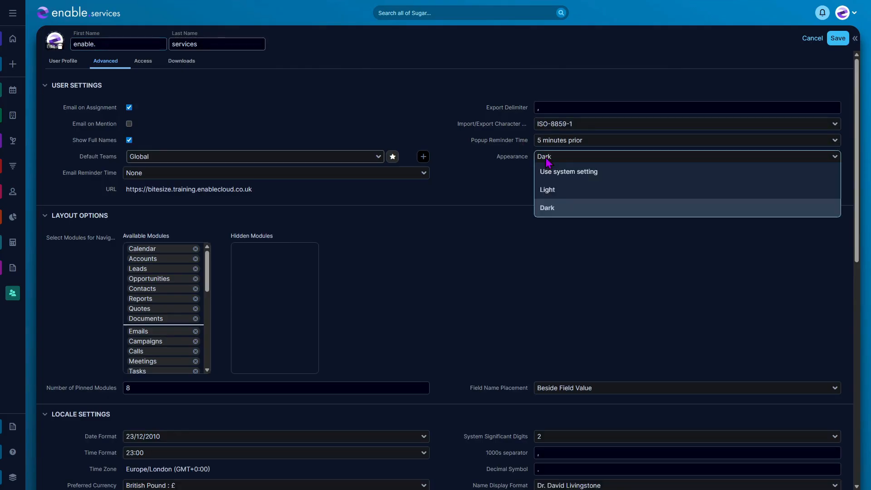
left_click(554, 190)
left_click(838, 40)
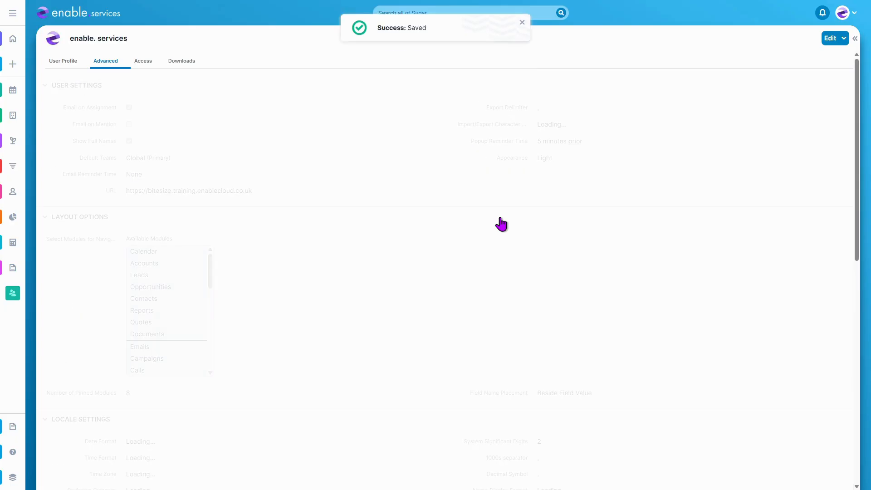
Step: Edit the profile's layout options, set the field name placement to Above Field Value, and save
left_click(830, 38)
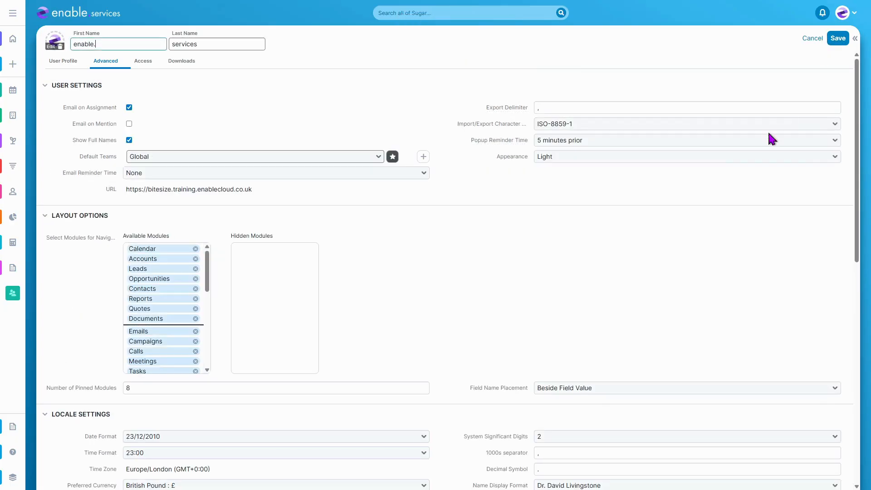
left_click(547, 388)
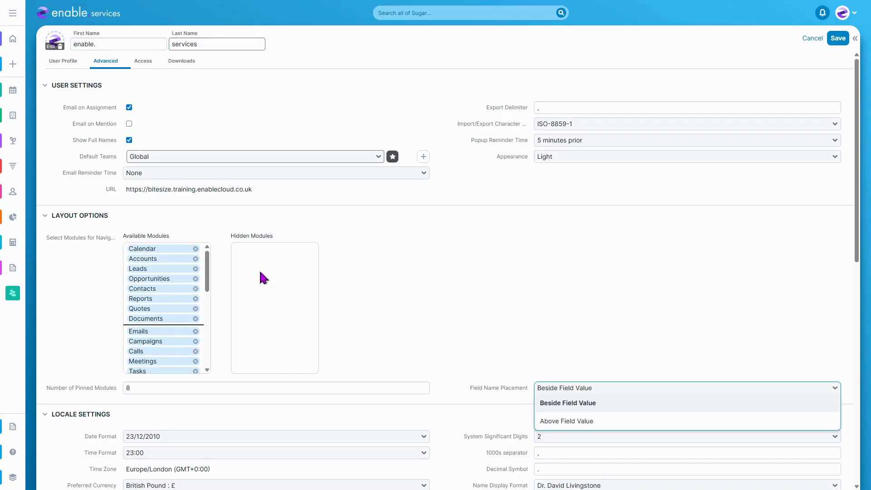
left_click(99, 256)
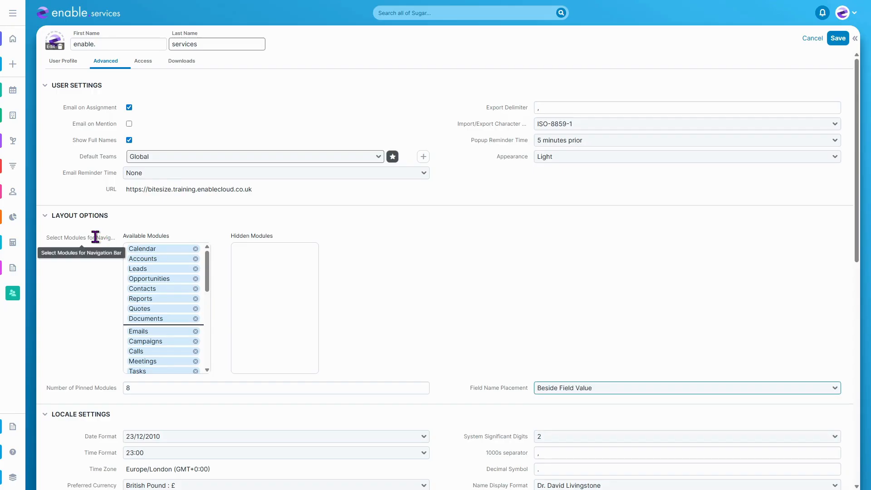
left_click(667, 388)
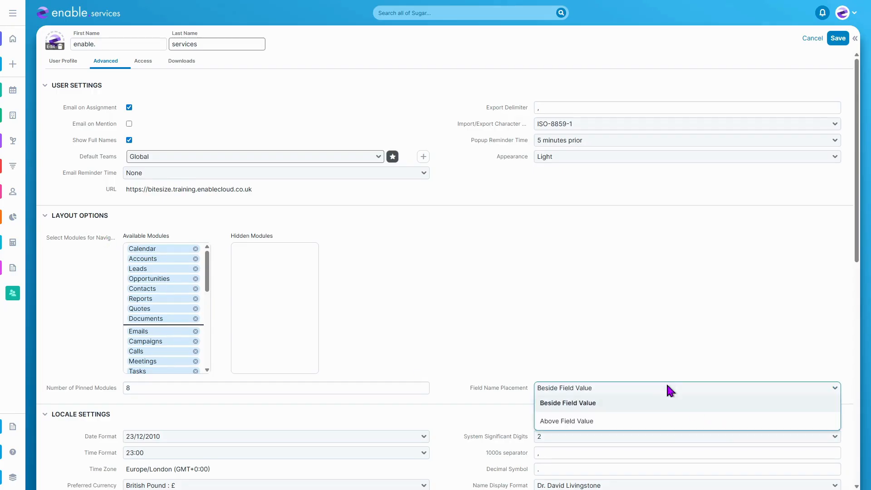
left_click(658, 424)
left_click(831, 39)
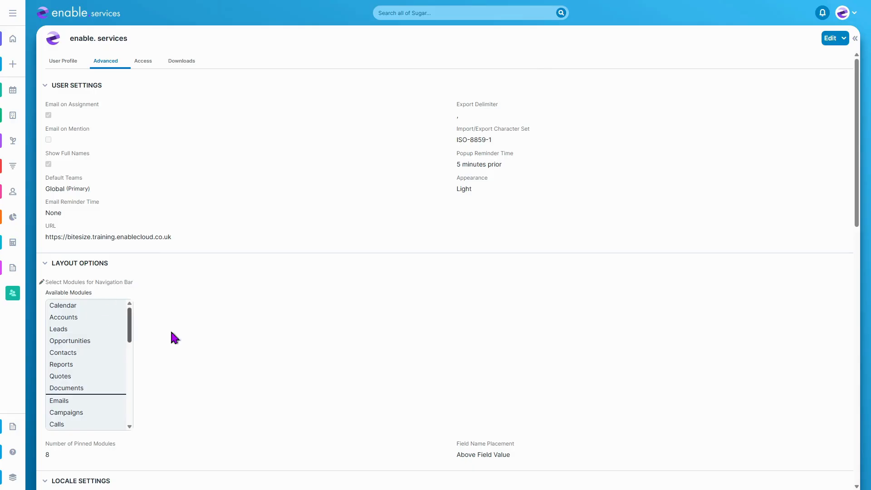
Step: Edit the profile's locale settings, look through the available date formats and choose 23/12/2010
scroll(290, 343, "down", 4)
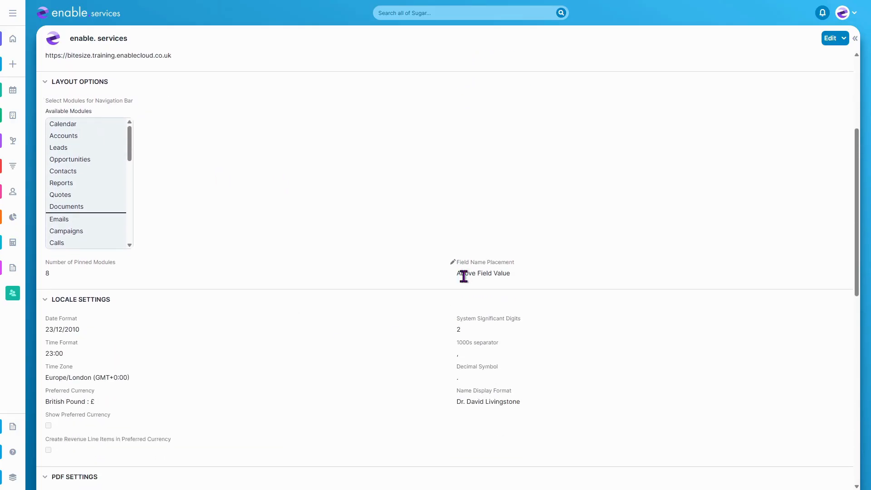
left_click(830, 38)
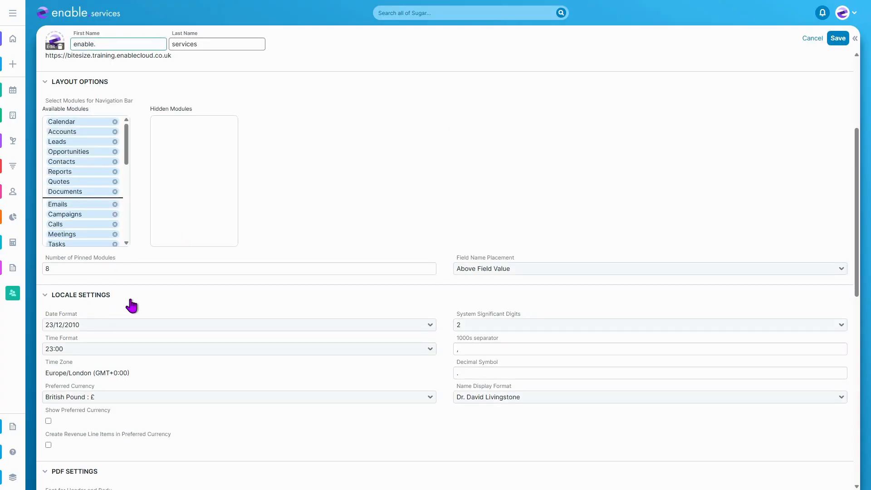
scroll(132, 307, "down", 1)
left_click(91, 279)
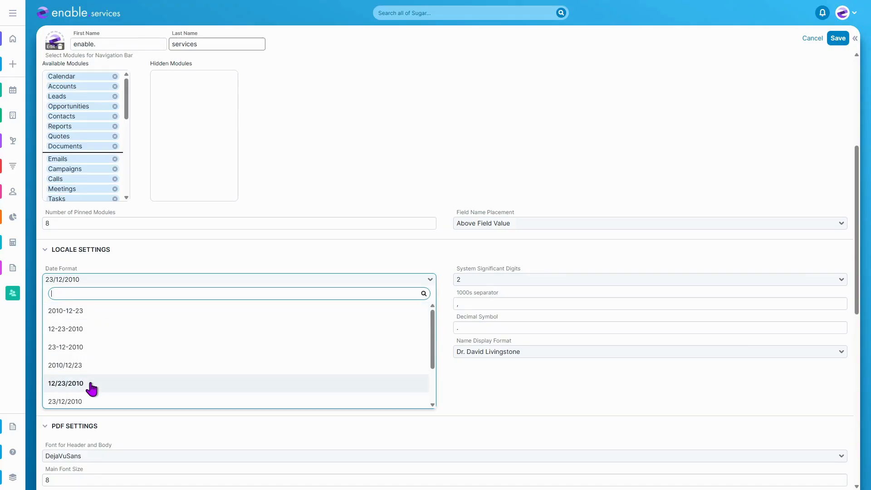
scroll(91, 388, "down", 2)
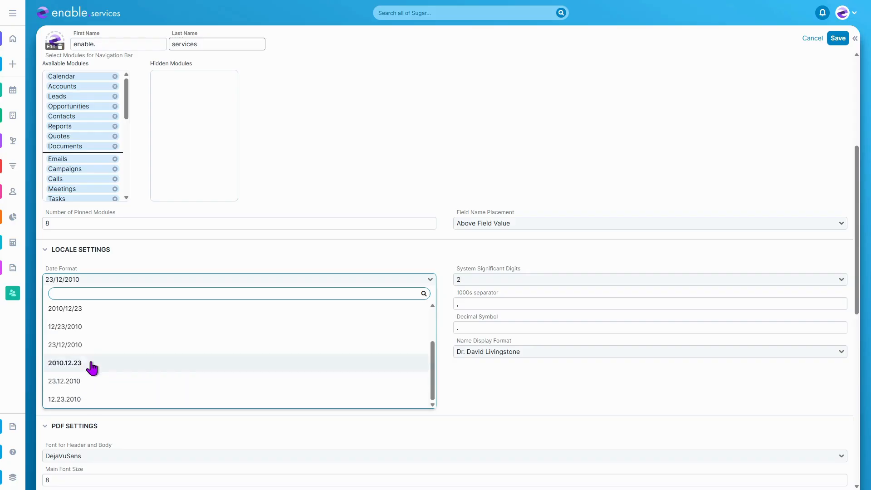
left_click(84, 347)
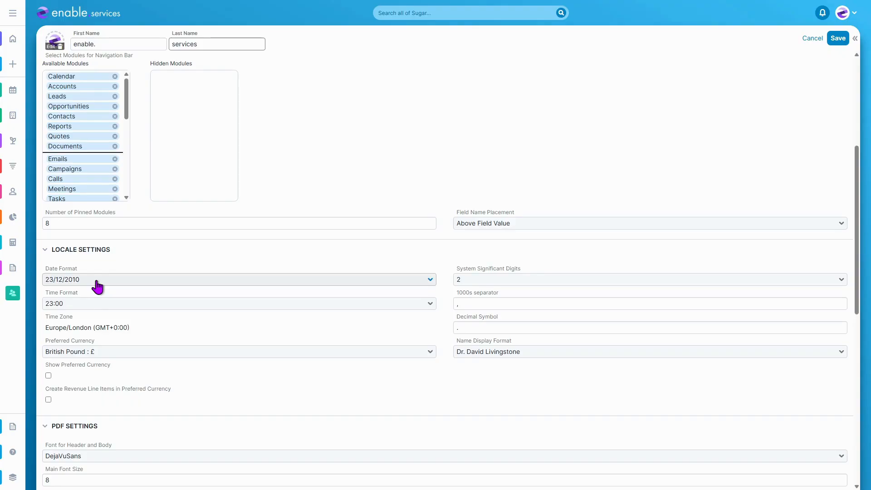
Step: Set the time format in the locale settings to 11.00pm and save the profile
left_click(95, 302)
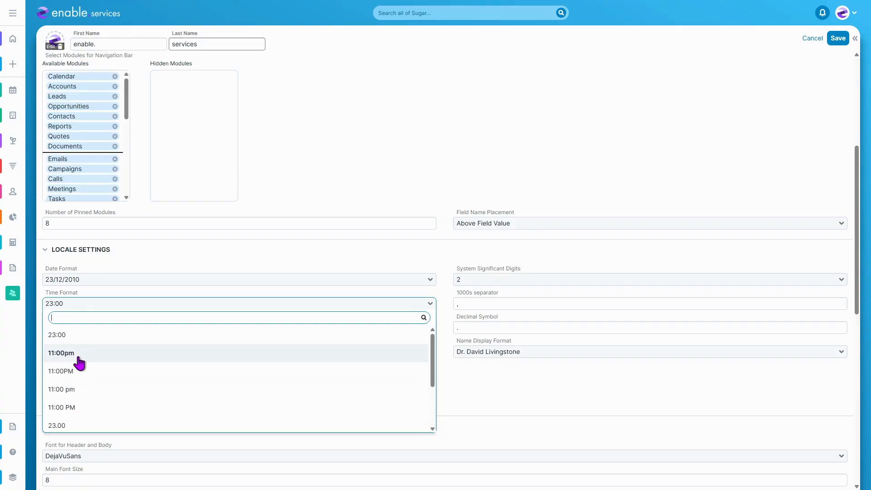
scroll(55, 415, "down", 3)
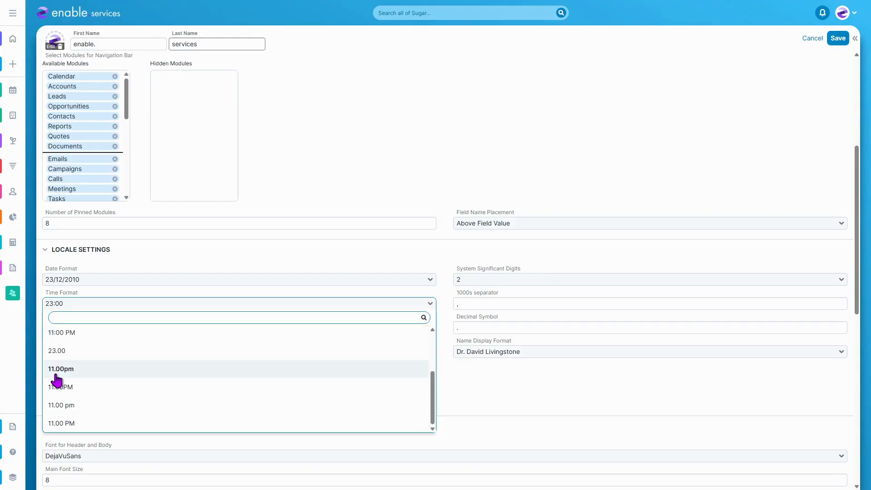
left_click(56, 369)
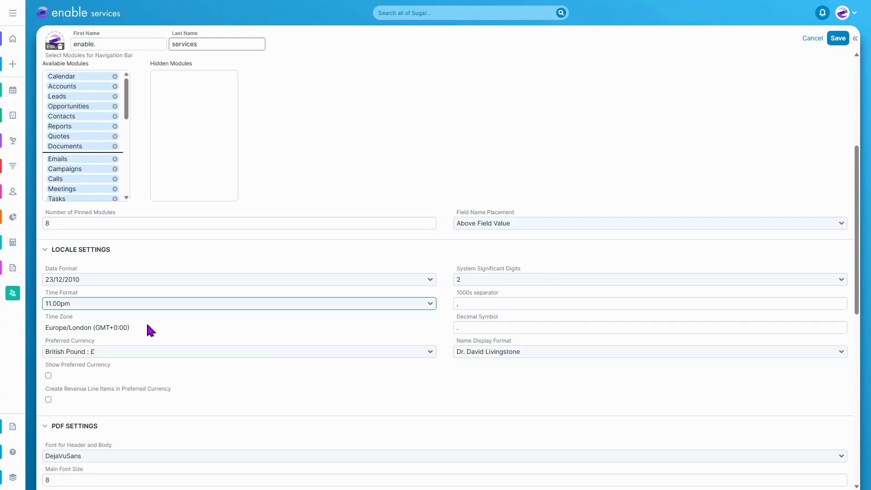
left_click(838, 40)
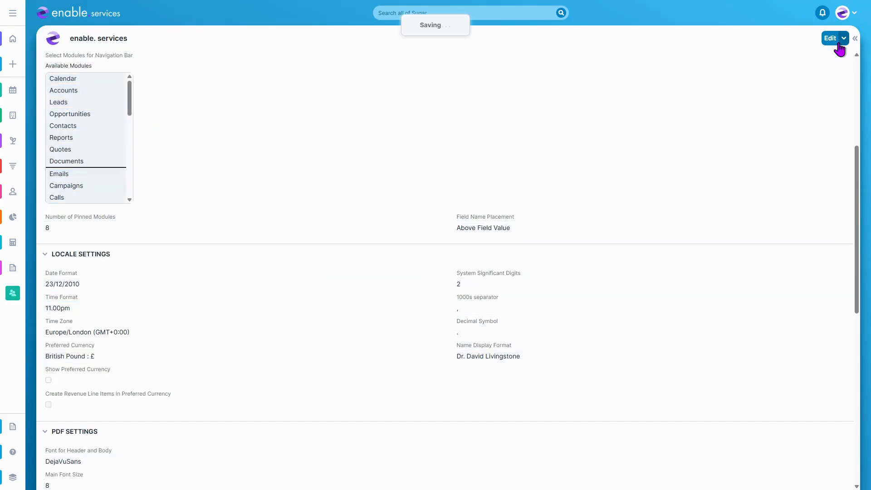
Step: Edit the profile again, set the name display format to David Livingstone without the title, and save
left_click(832, 39)
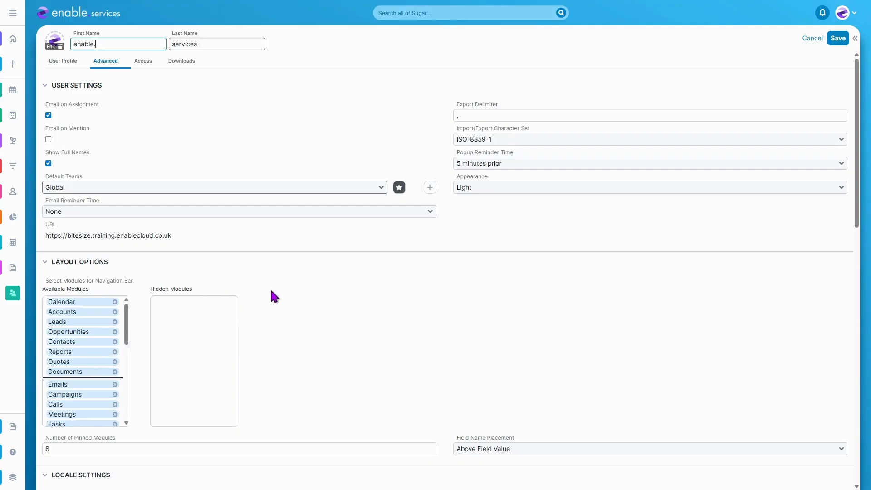
scroll(298, 267, "down", 6)
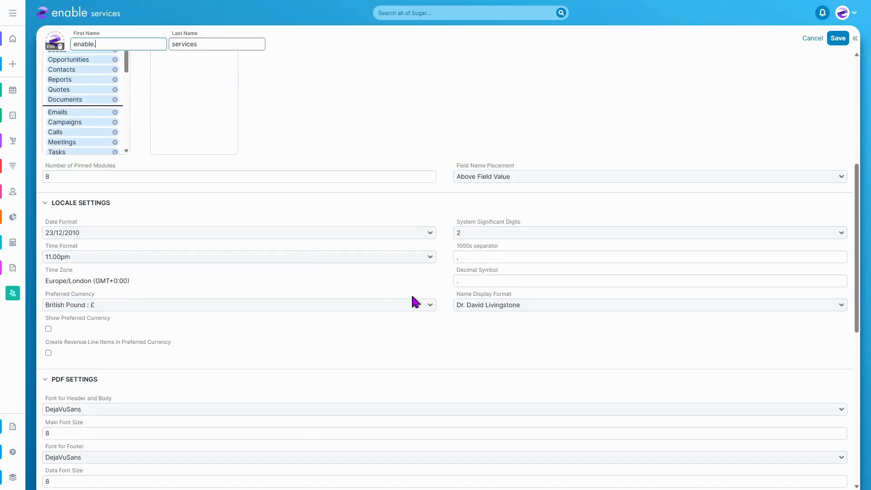
left_click(484, 305)
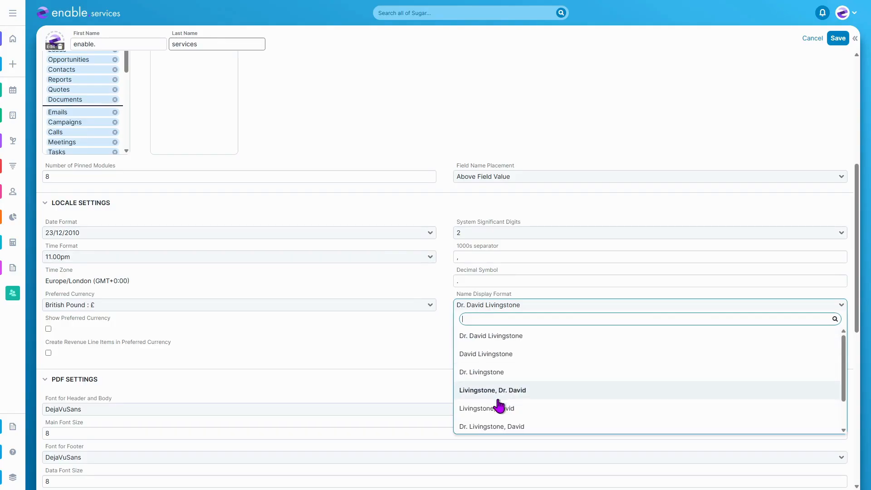
scroll(499, 405, "down", 2)
scroll(499, 405, "up", 2)
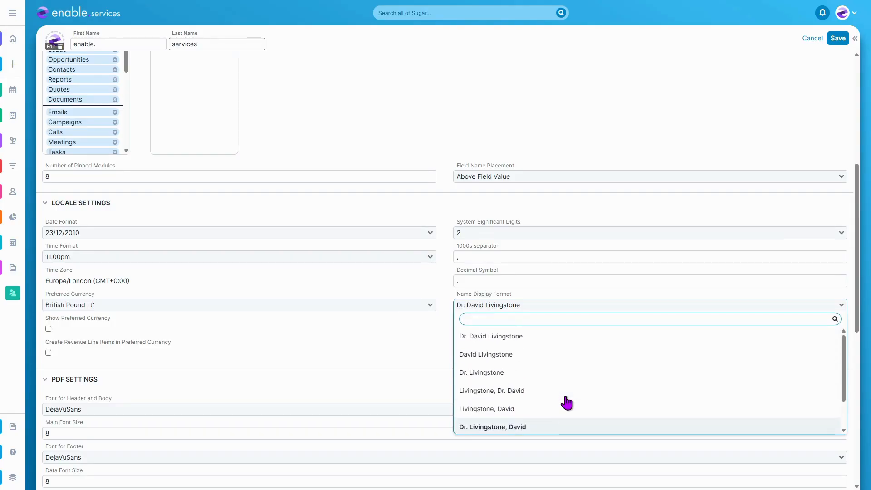
left_click(494, 353)
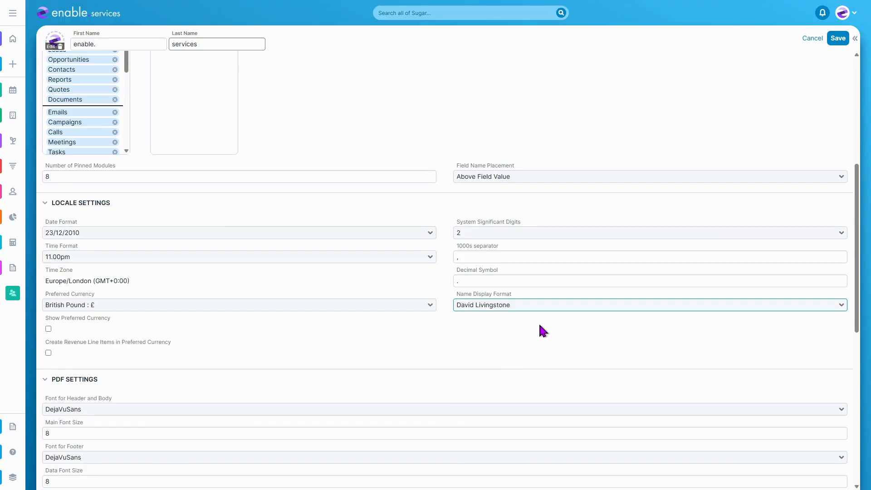
left_click(838, 38)
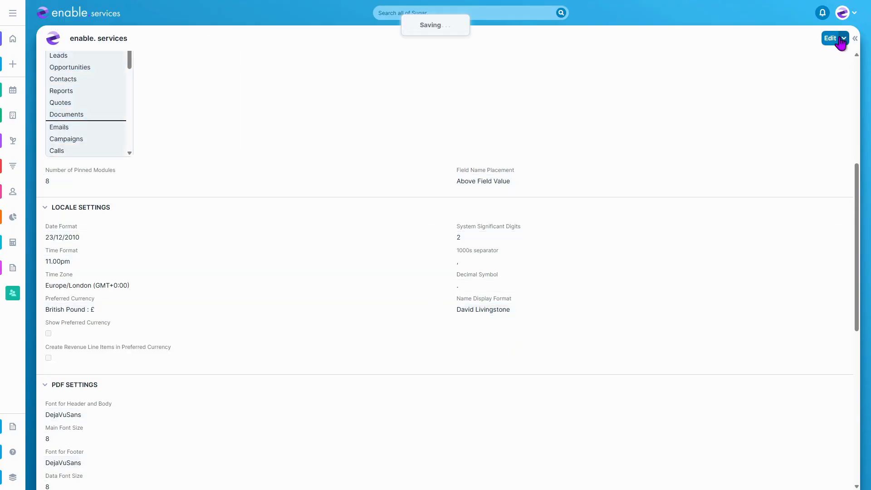
Step: Set the first day of the week to Monday in the profile's calendar options, save, and open the Calendar module
left_click(833, 38)
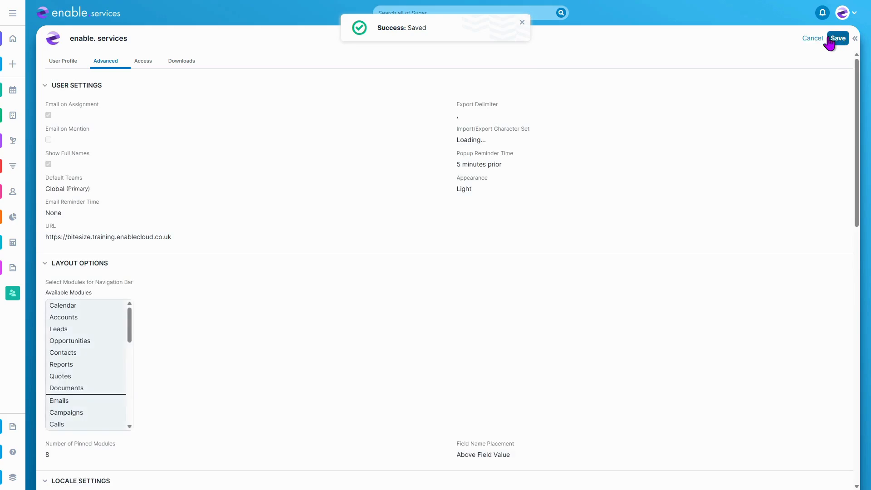
scroll(288, 266, "down", 10)
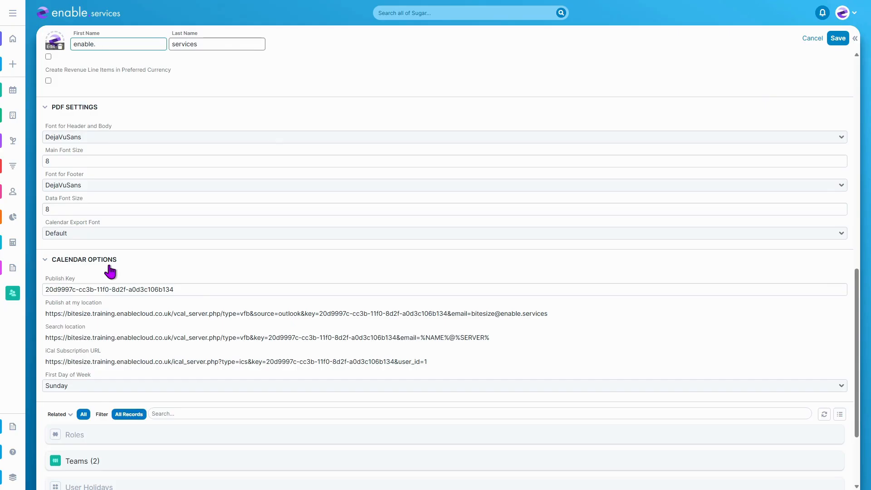
left_click(82, 389)
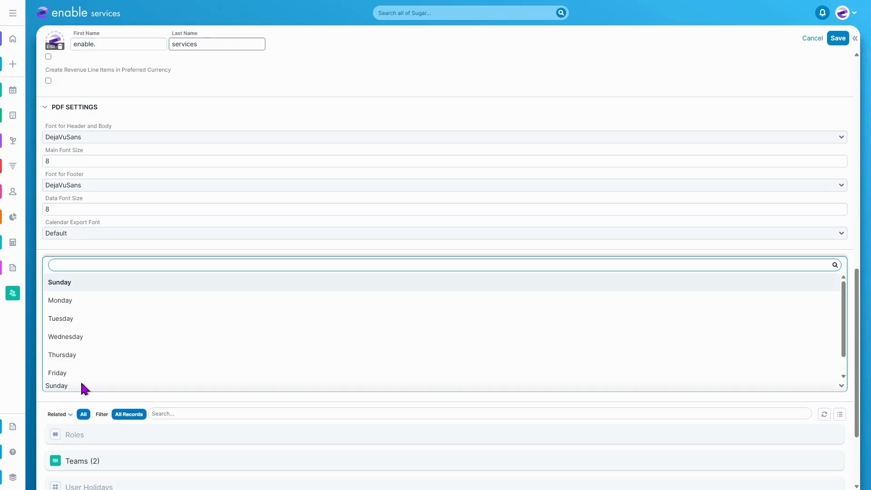
scroll(93, 296, "down", 1)
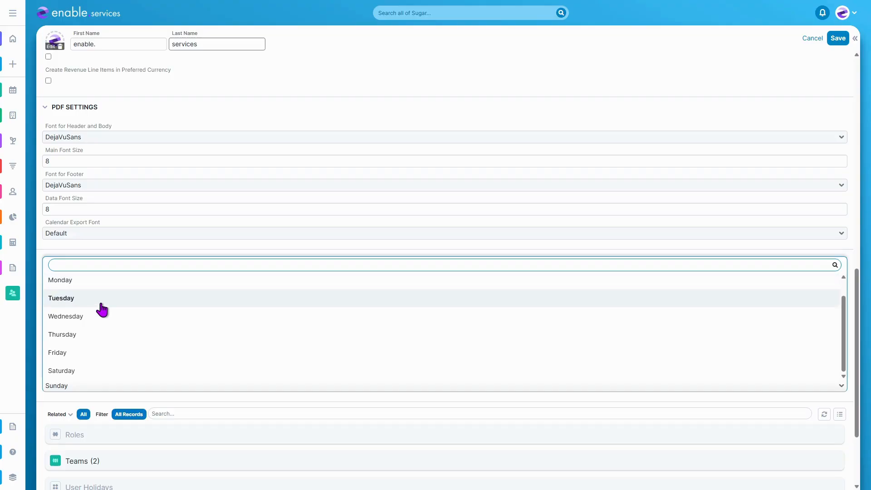
scroll(101, 311, "up", 1)
left_click(83, 303)
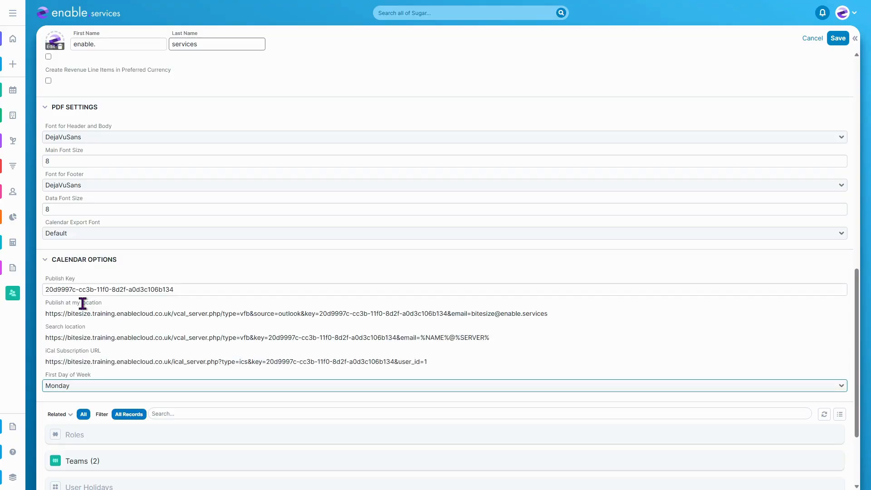
left_click(837, 38)
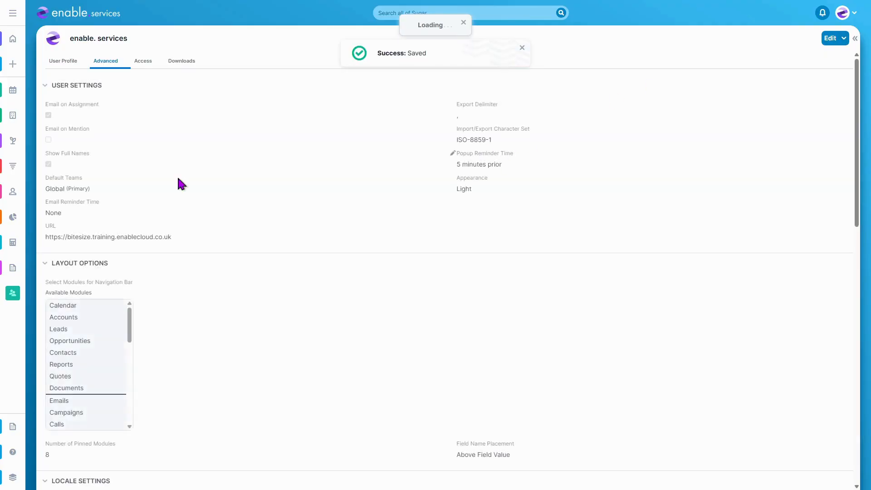
left_click(14, 92)
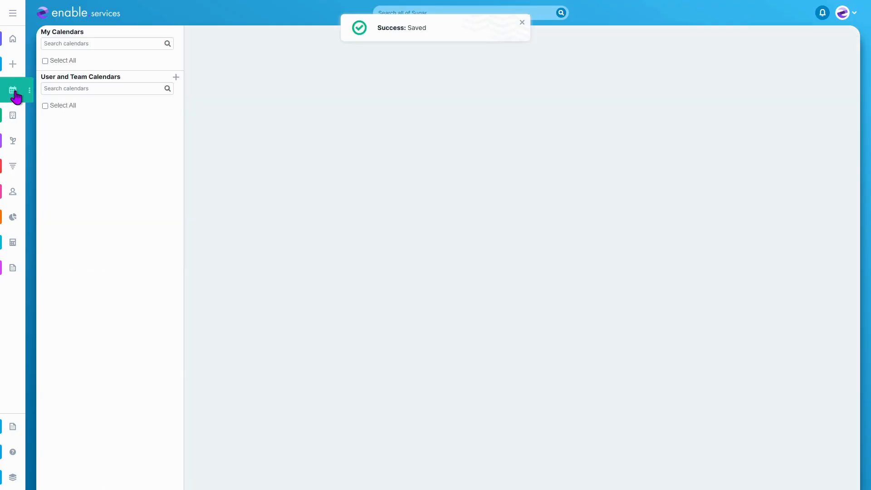